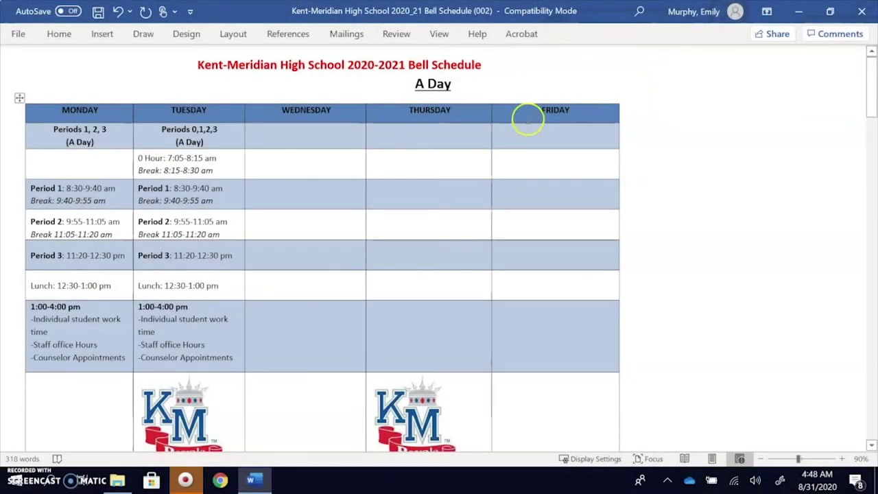
# Highlight the A Day heading, Monday's 8:30-9:40 am Period 1, 1:00-4:00 pm block, and Tuesday's 0 Hour.
pyautogui.moveTo(413, 85); pyautogui.dragTo(453, 84)
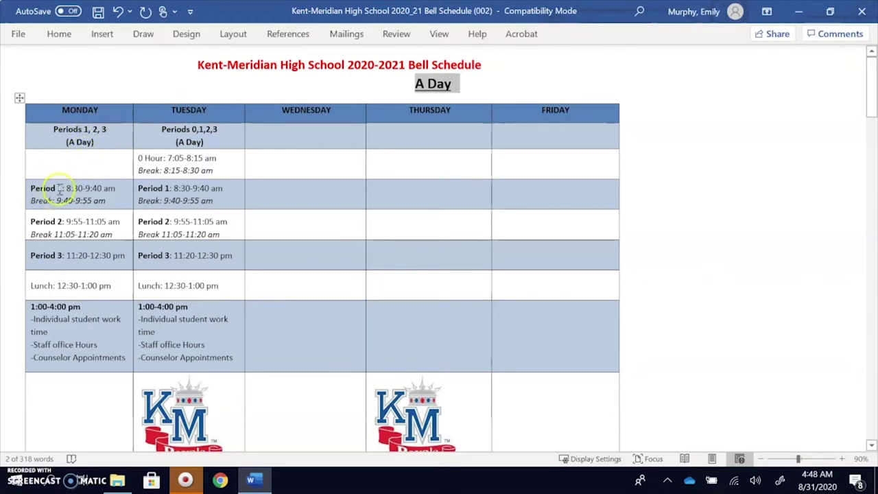
pyautogui.moveTo(66, 188); pyautogui.dragTo(118, 182)
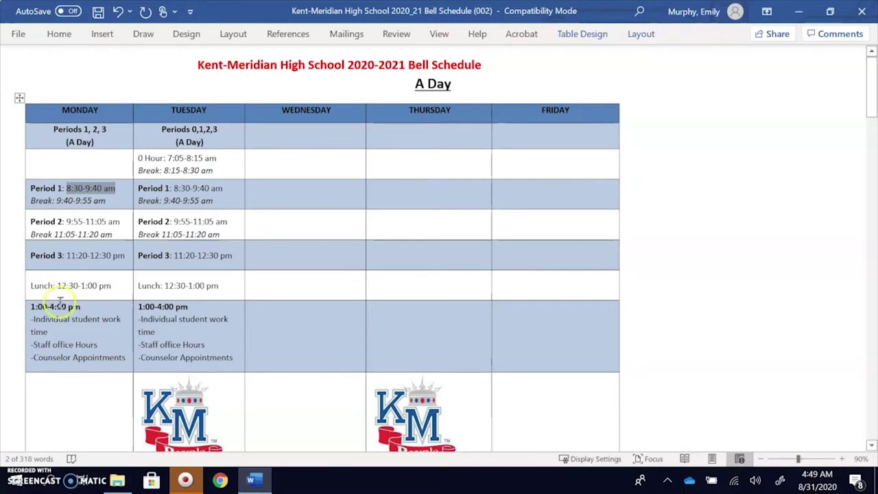
pyautogui.moveTo(30, 307); pyautogui.dragTo(81, 308)
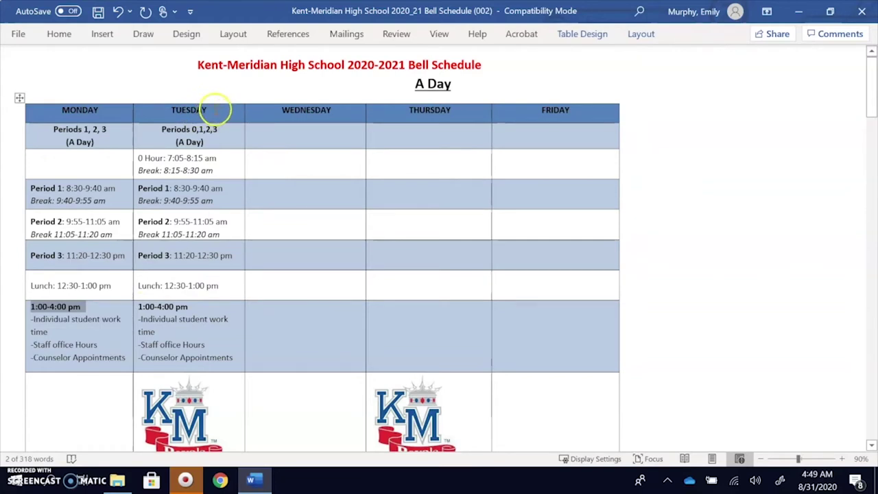
pyautogui.click(139, 159)
pyautogui.moveTo(139, 159); pyautogui.dragTo(162, 158)
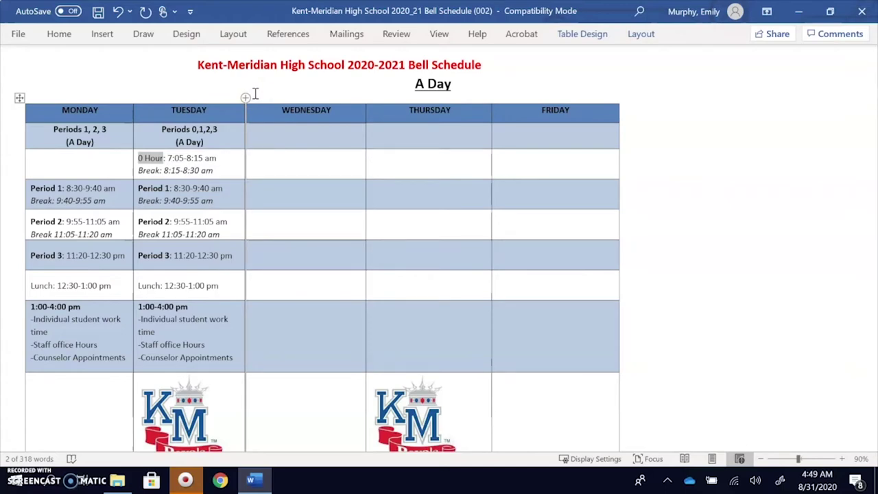
# Scroll to Thursday's B Day column, highlight Period 4, then point to Period 6.
pyautogui.scroll(-10, 455, 294)
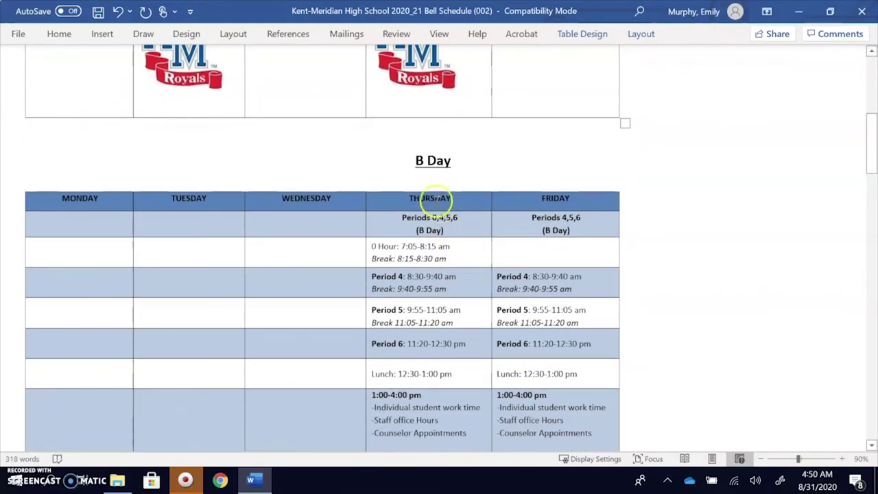
pyautogui.scroll(-1, 631, 291)
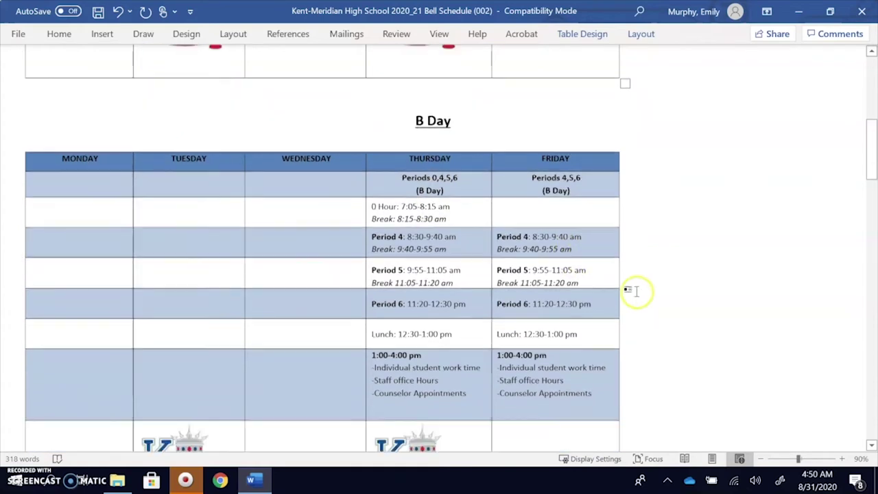
pyautogui.scroll(-1, 652, 285)
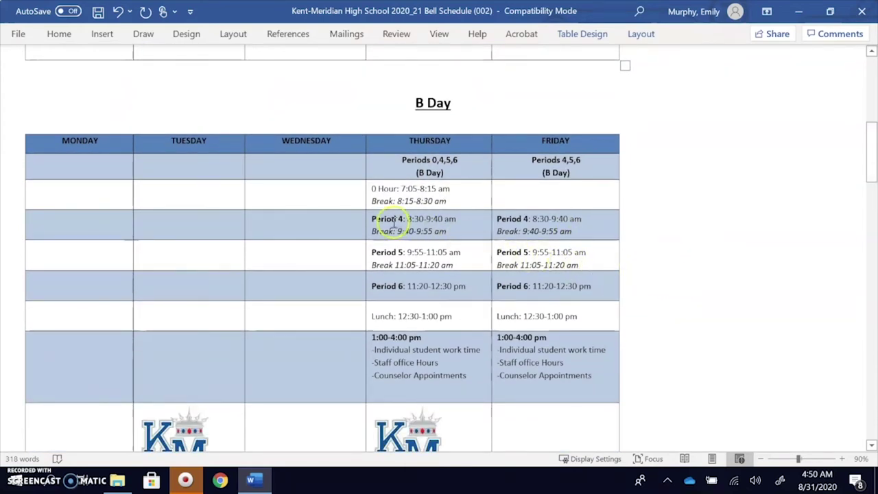
pyautogui.moveTo(368, 219); pyautogui.dragTo(397, 220)
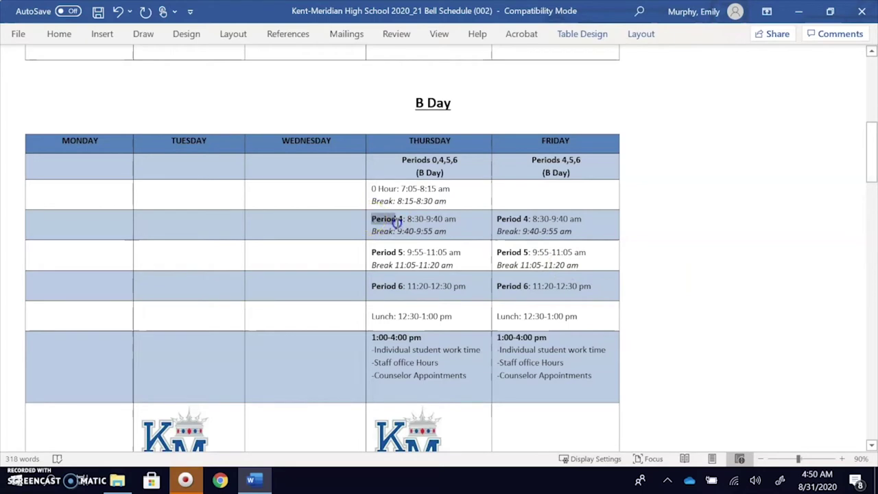
pyautogui.click(396, 258)
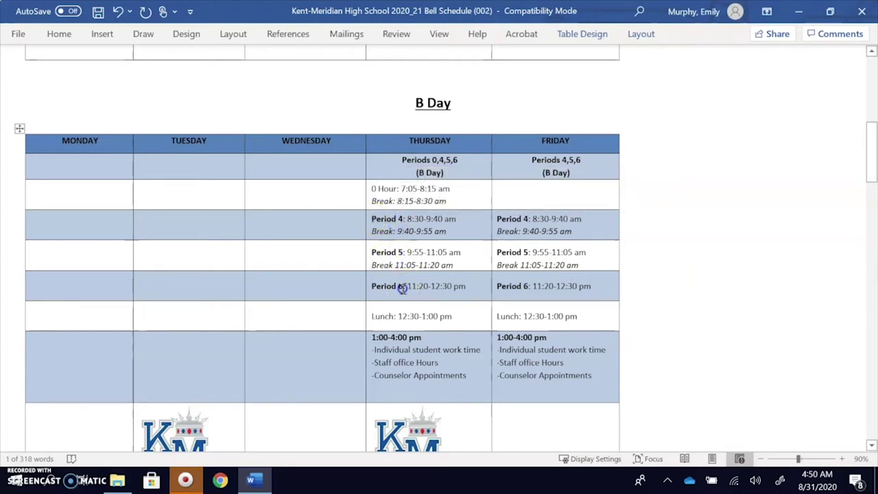
pyautogui.click(399, 288)
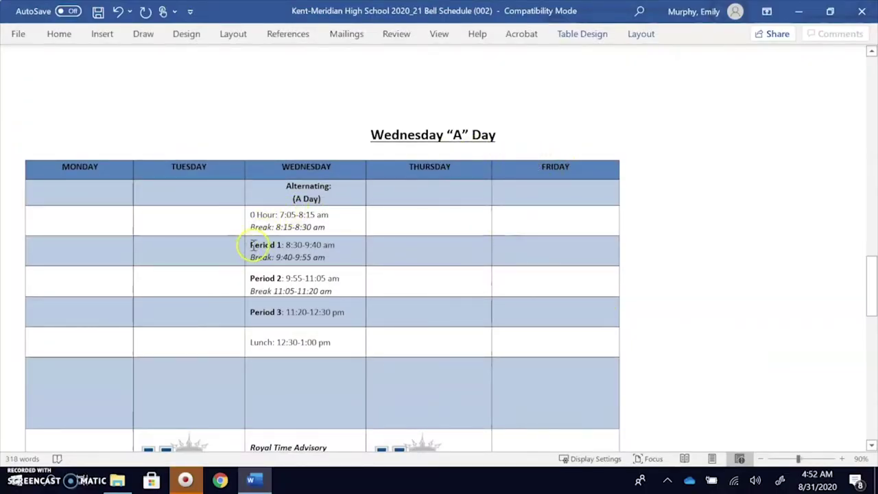
# Highlight Wednesday's Period 1 and Period 2 time and break, moving on to Period 3.
pyautogui.moveTo(247, 245); pyautogui.dragTo(293, 236)
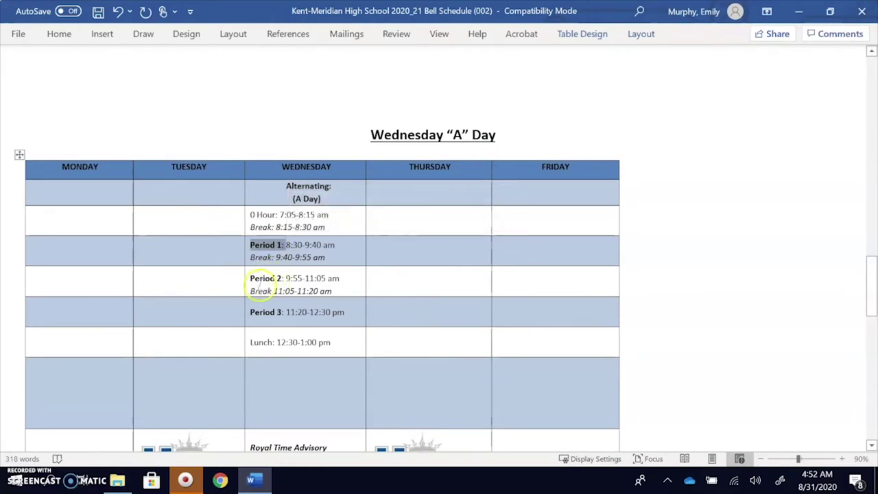
pyautogui.moveTo(273, 291); pyautogui.dragTo(282, 280)
pyautogui.click(271, 313)
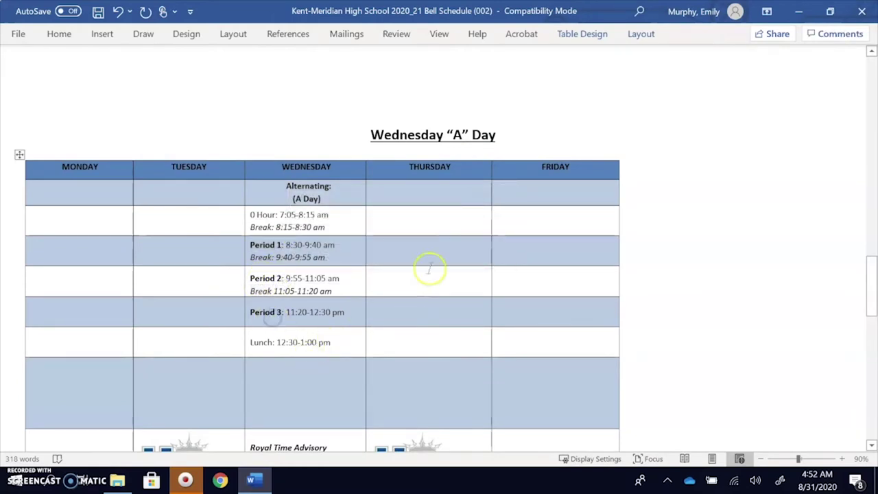
# Highlight Advisory, HSB Time and the Period 1/4, 2/5, 3/6 lines in the Royal Time Advisory schedule.
pyautogui.scroll(-3, 641, 264)
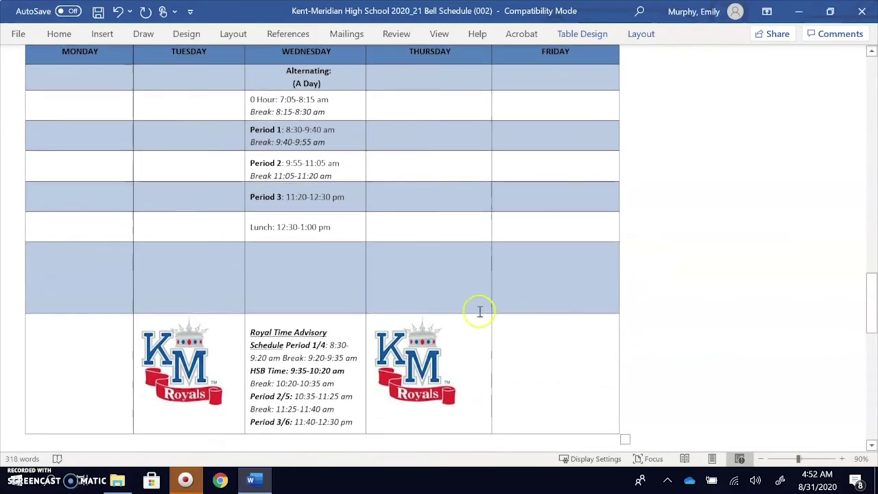
pyautogui.doubleClick(306, 334)
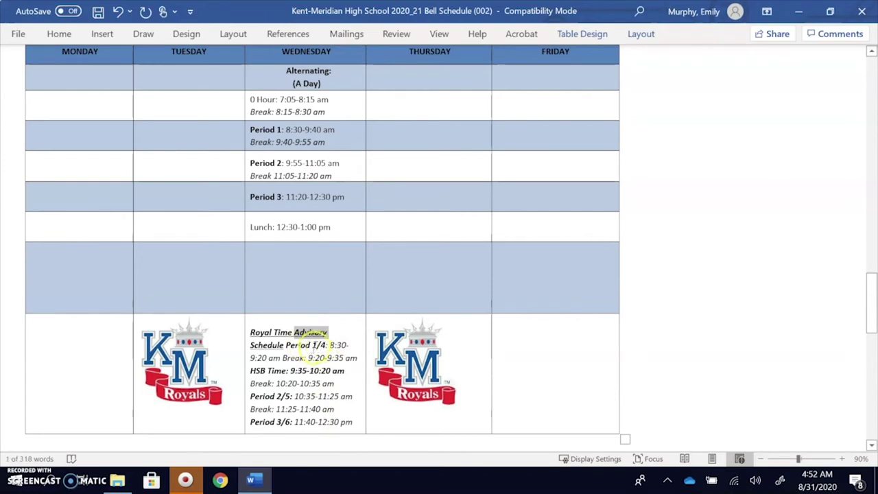
pyautogui.doubleClick(298, 345)
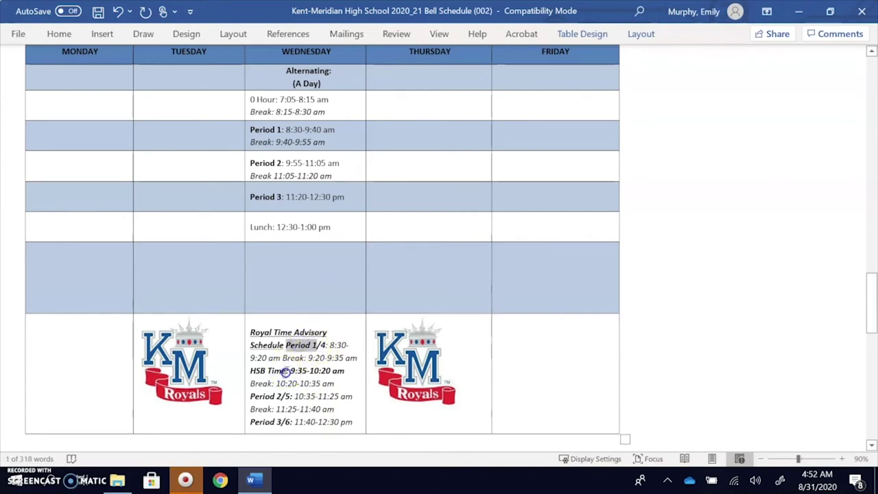
pyautogui.moveTo(287, 371); pyautogui.dragTo(245, 374)
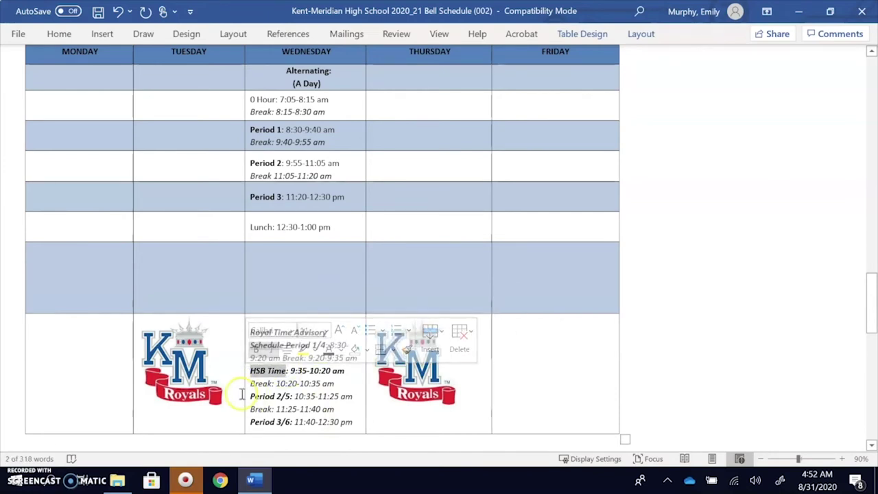
pyautogui.click(243, 405)
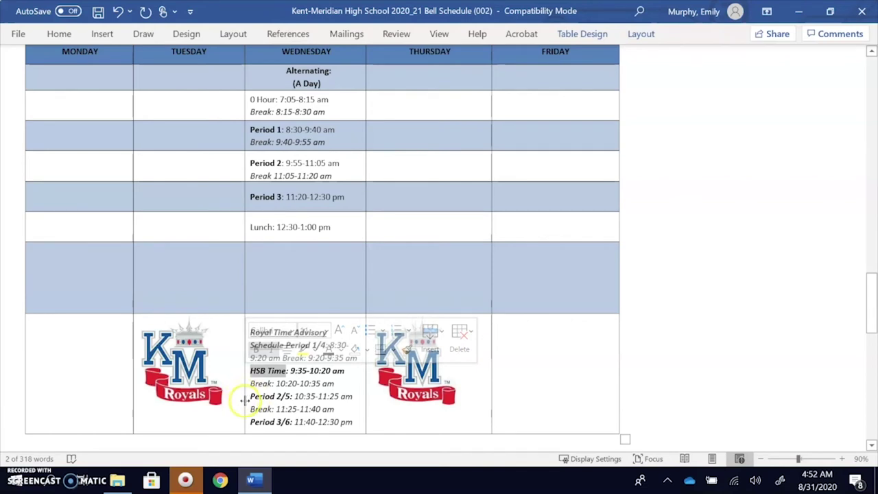
pyautogui.moveTo(252, 393); pyautogui.dragTo(282, 397)
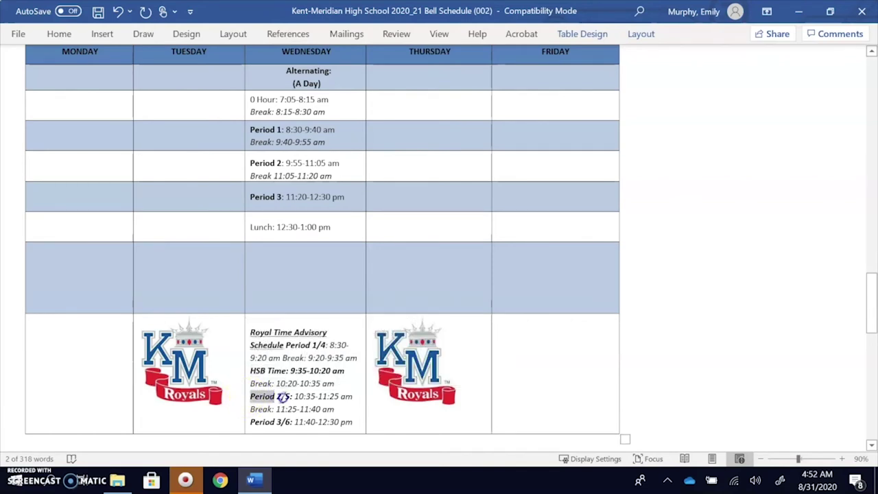
pyautogui.doubleClick(253, 421)
pyautogui.click(229, 426)
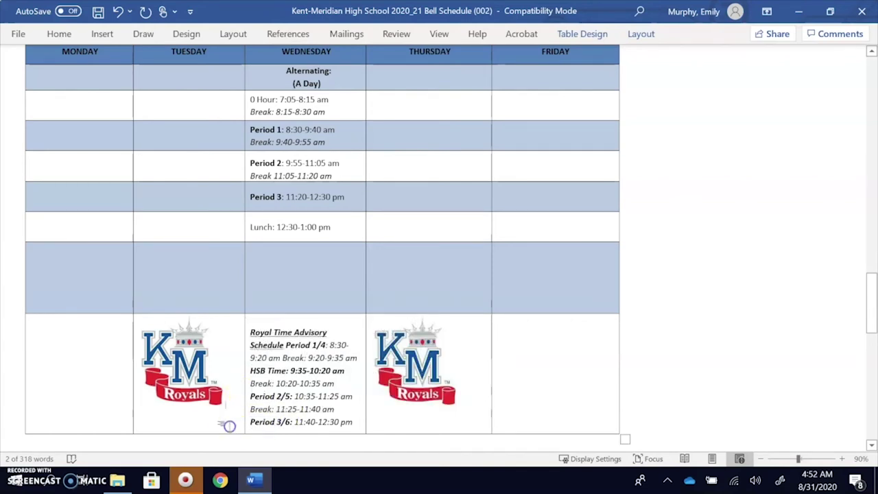
pyautogui.scroll(-6, 229, 426)
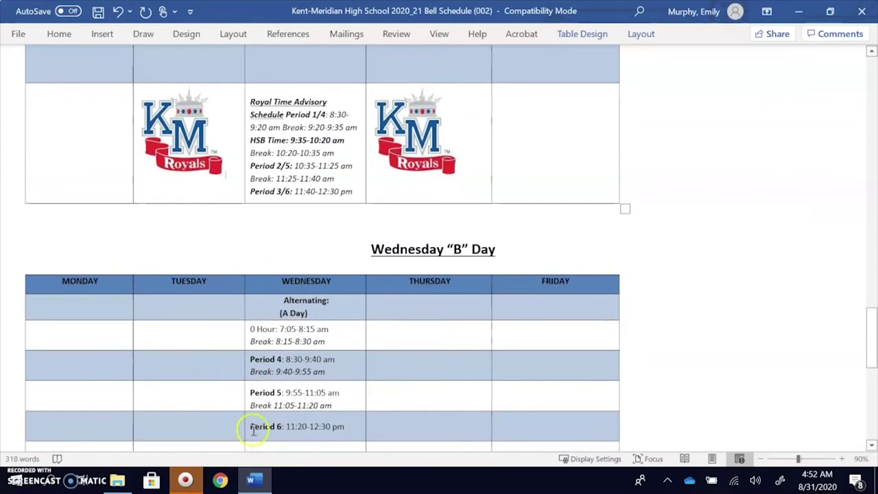
pyautogui.scroll(-3, 407, 371)
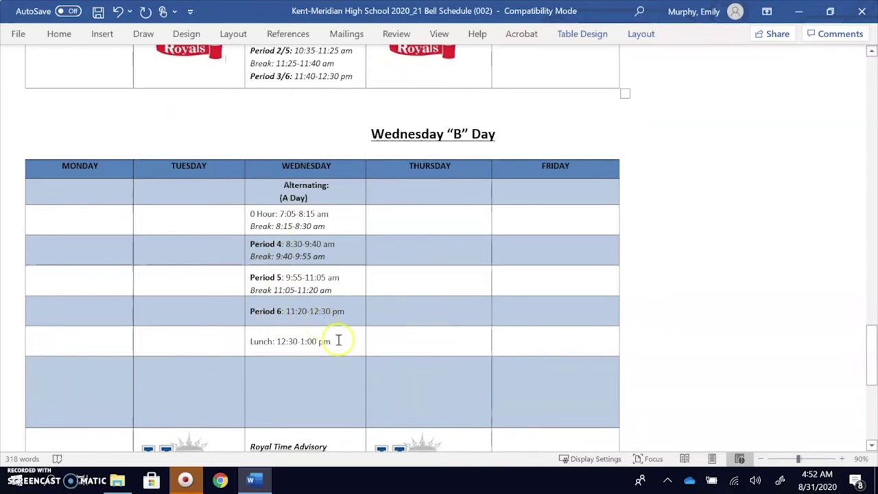
pyautogui.scroll(-2, 337, 339)
pyautogui.scroll(-2, 296, 374)
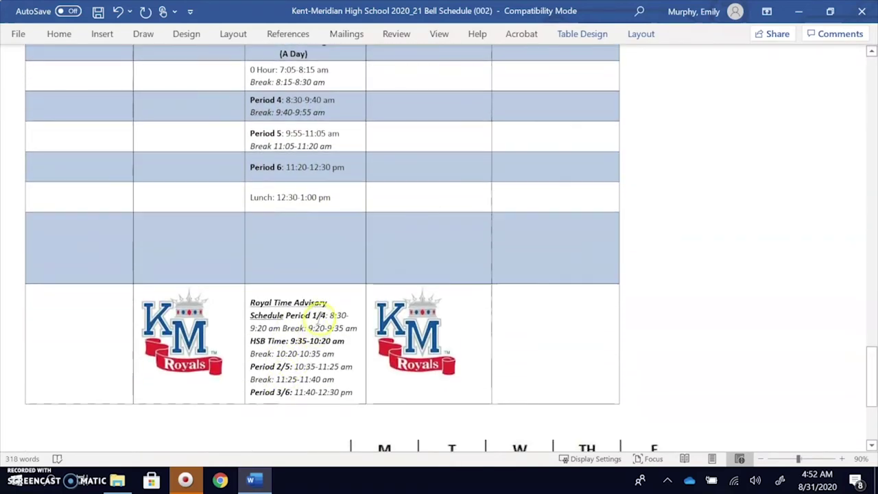
pyautogui.moveTo(253, 341); pyautogui.dragTo(294, 352)
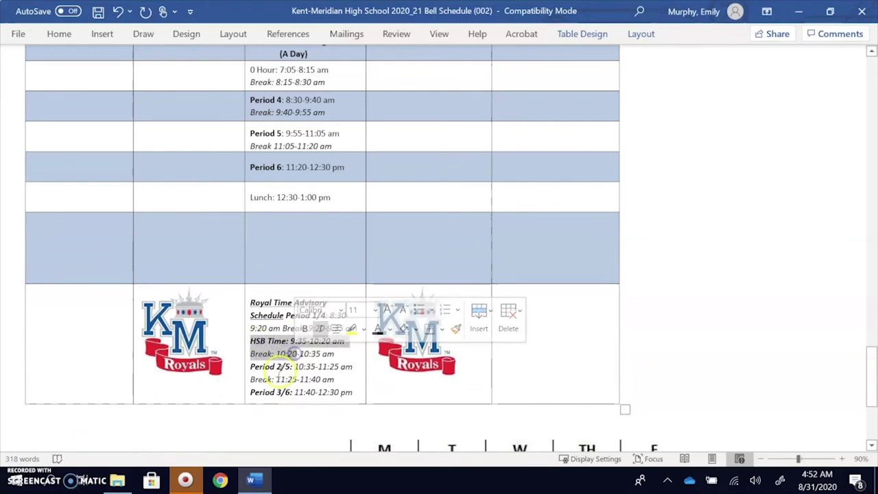
pyautogui.click(256, 395)
pyautogui.moveTo(252, 393); pyautogui.dragTo(284, 394)
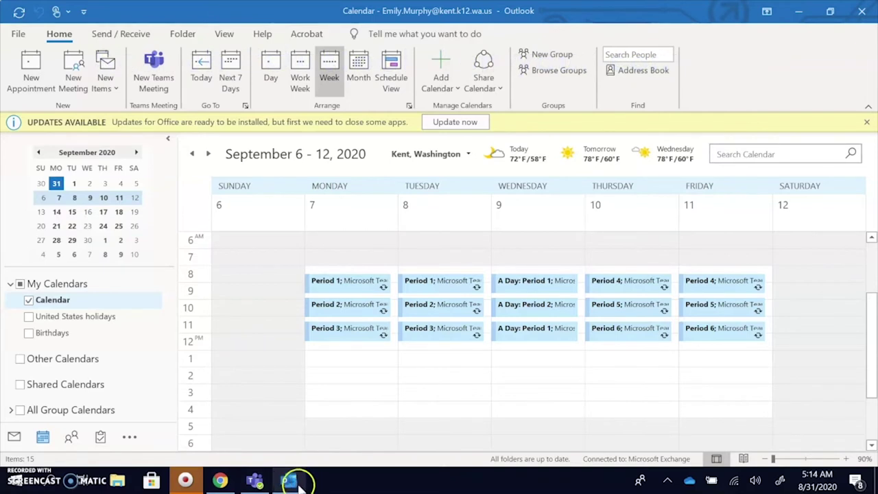
# Open just this occurrence of Monday's Period 1 appointment and follow its Join Microsoft Teams Meeting link.
pyautogui.moveTo(297, 485)
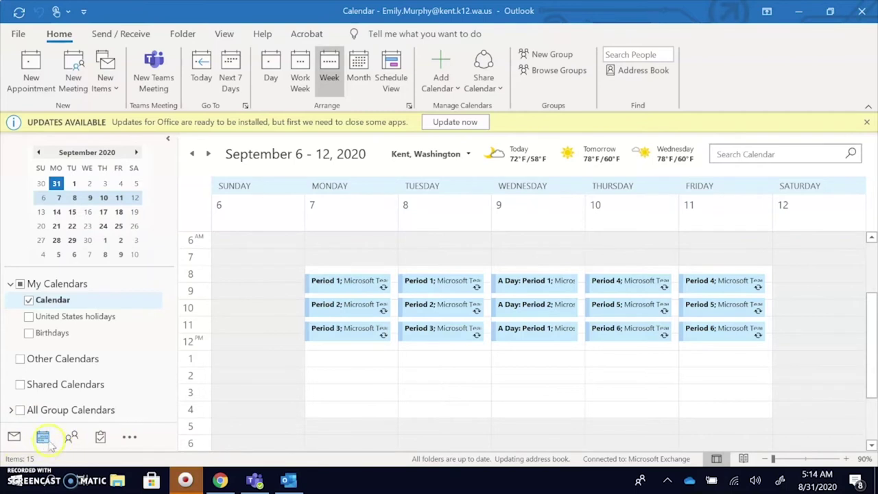
pyautogui.moveTo(46, 440)
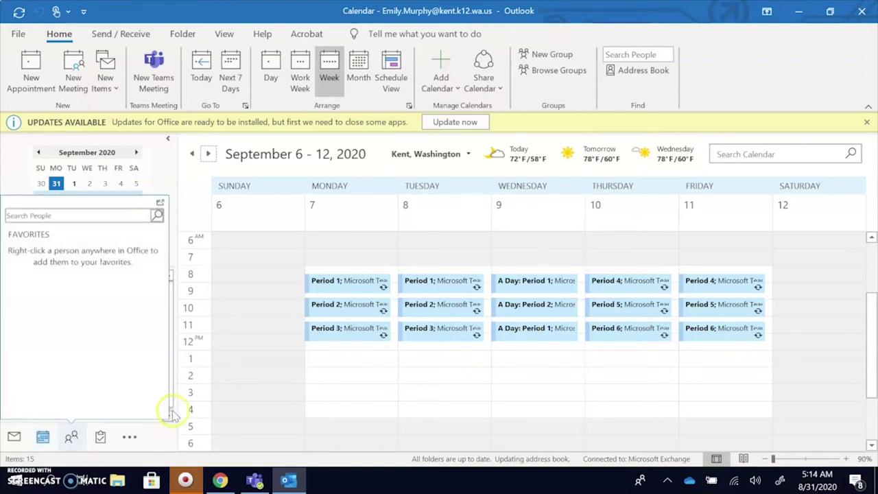
pyautogui.moveTo(327, 286)
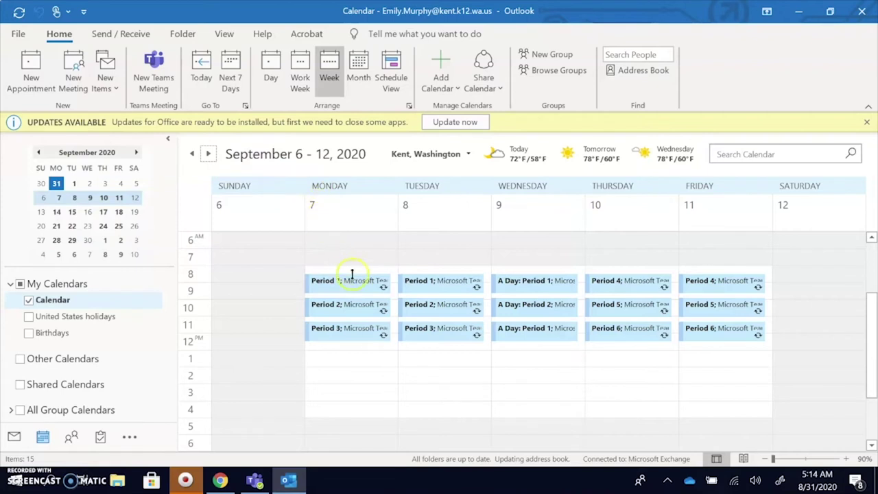
pyautogui.moveTo(354, 286)
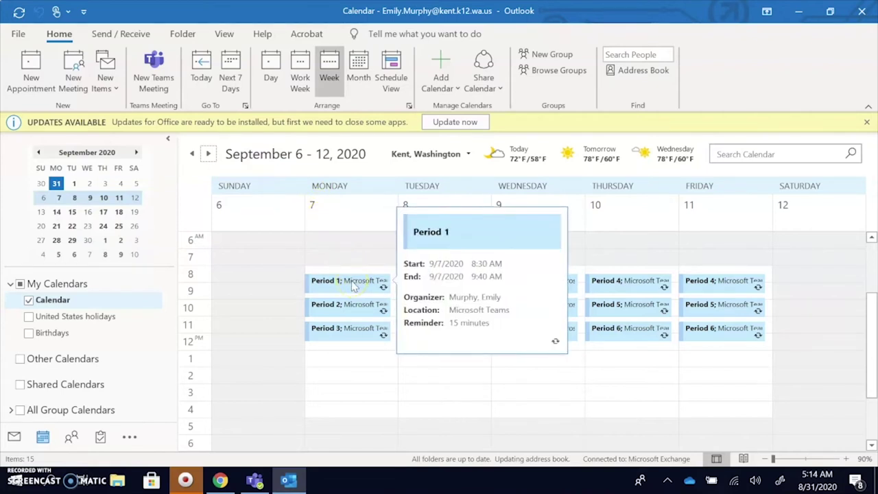
pyautogui.doubleClick(339, 284)
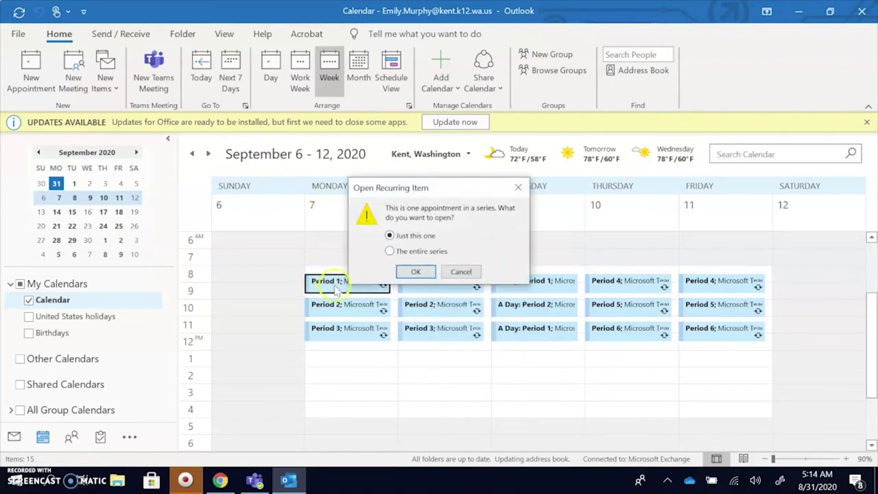
pyautogui.click(406, 276)
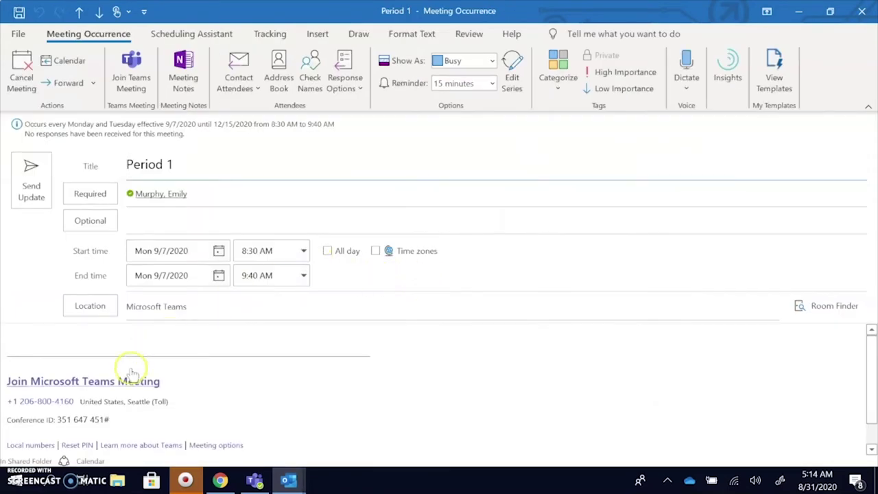
pyautogui.moveTo(869, 364); pyautogui.dragTo(872, 392)
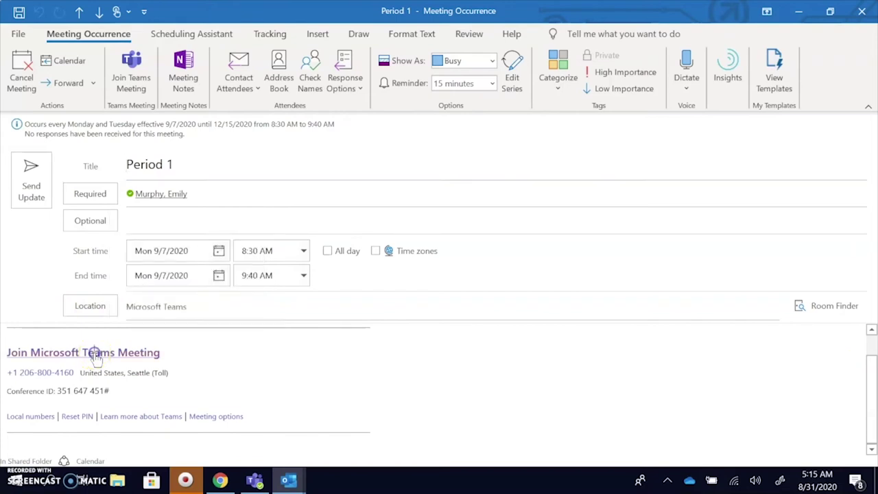
pyautogui.click(95, 354)
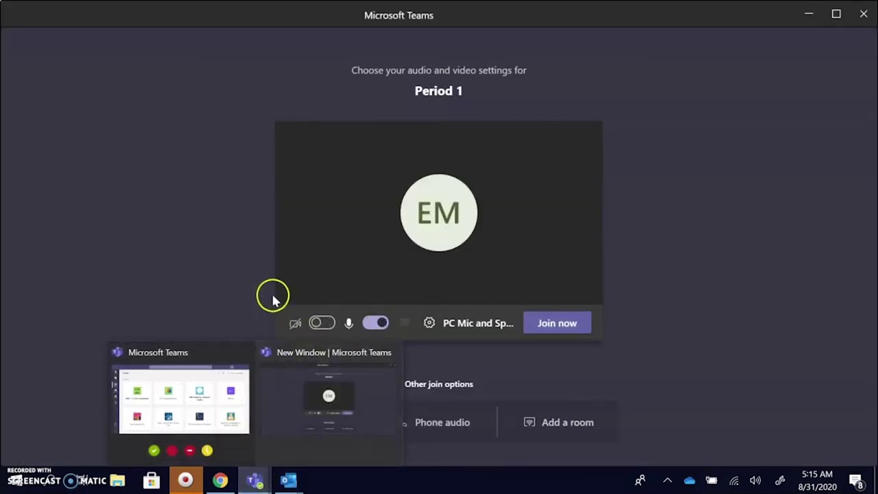
# Join the Period 1 meeting with the microphone muted, then leave it.
pyautogui.click(374, 328)
pyautogui.click(371, 327)
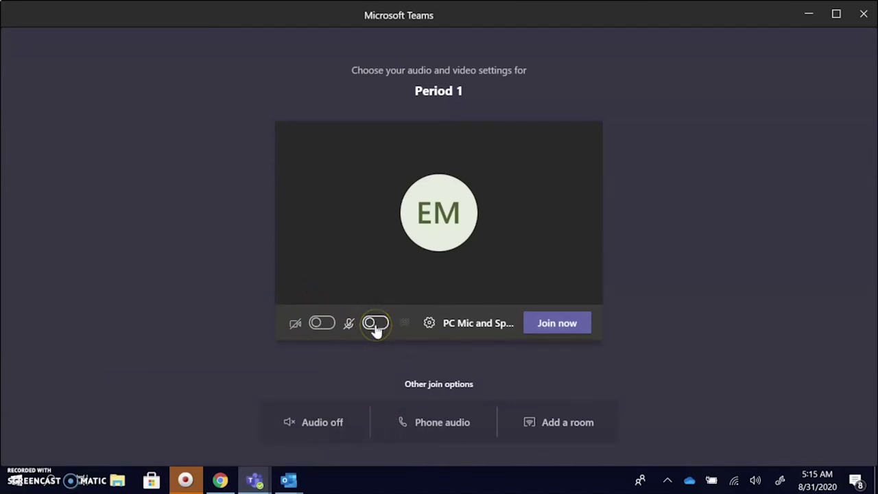
pyautogui.click(321, 324)
pyautogui.click(545, 328)
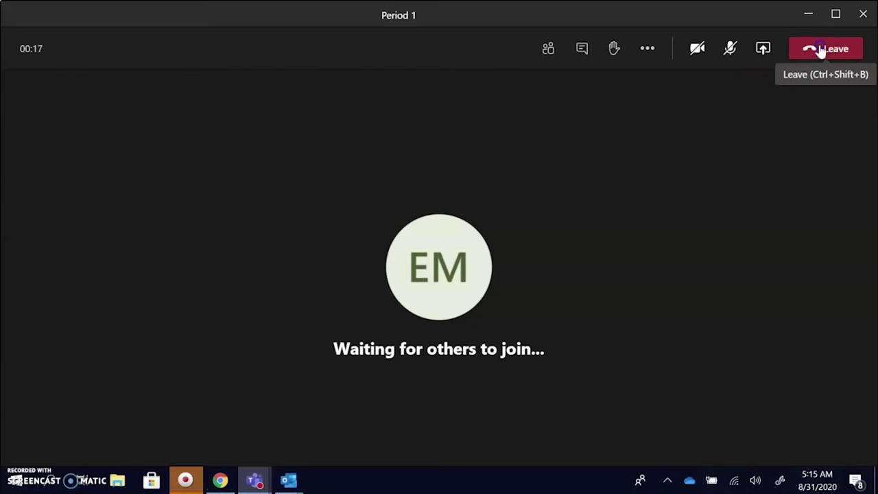
pyautogui.click(821, 51)
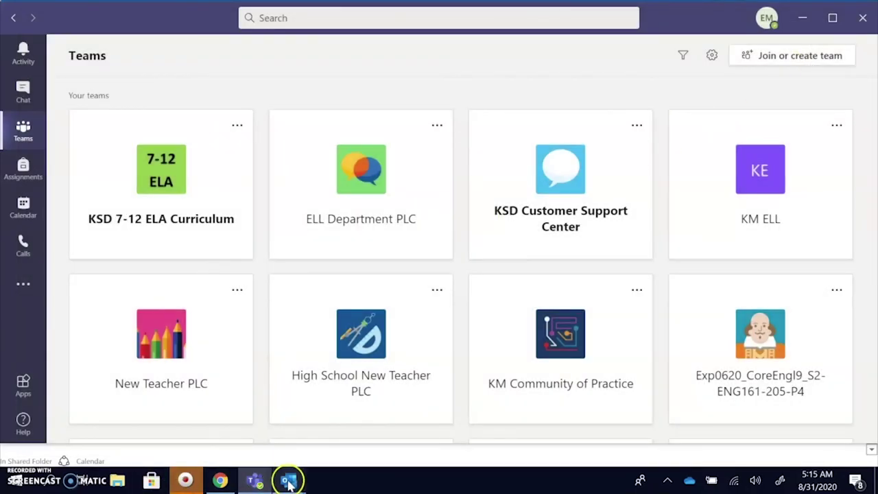
# From the Outlook calendar, open only Monday's Period 2 occurrence and follow its Teams meeting link.
pyautogui.moveTo(288, 484)
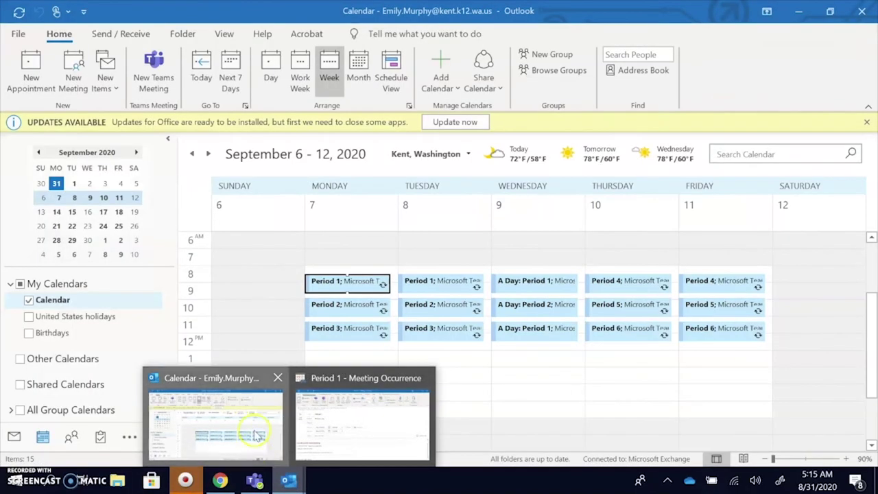
pyautogui.click(250, 435)
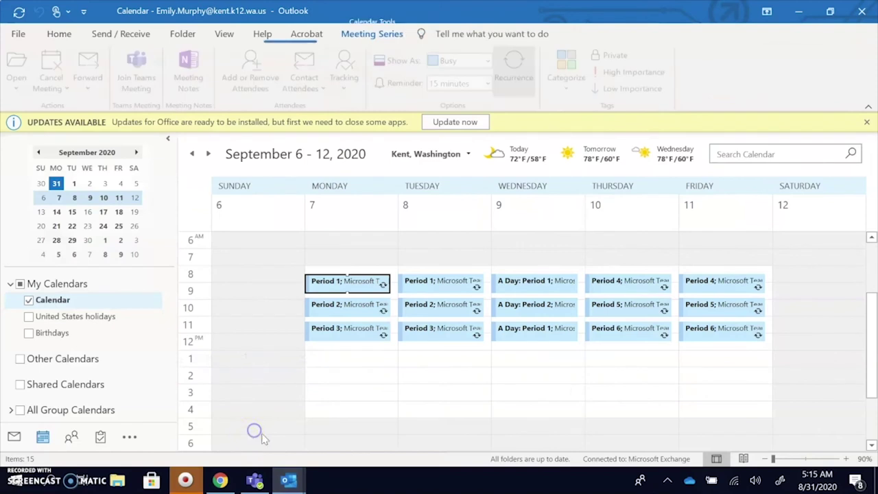
pyautogui.moveTo(348, 310)
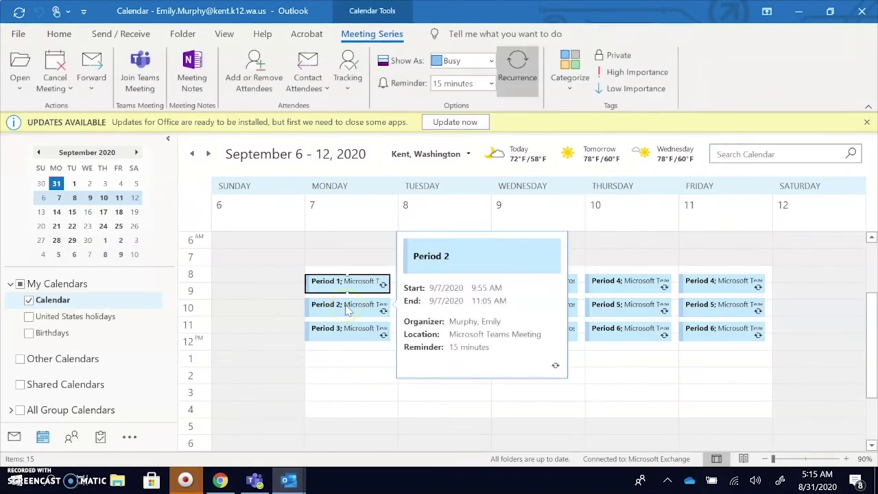
pyautogui.doubleClick(347, 310)
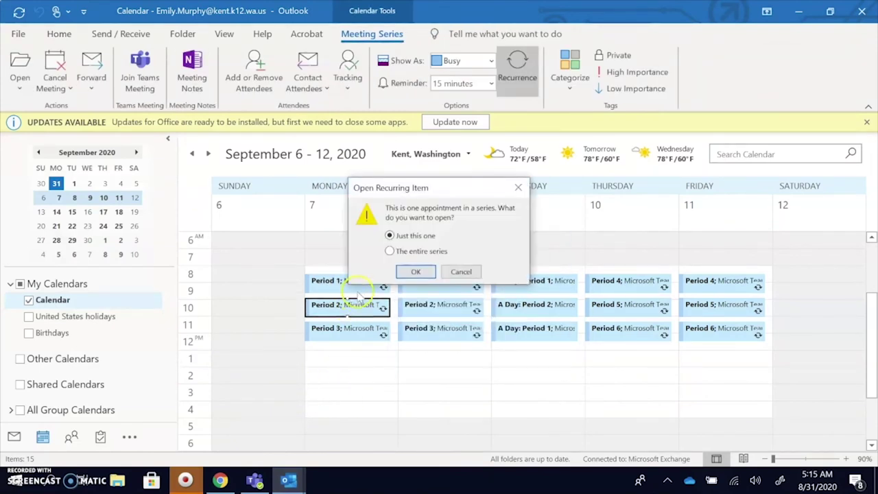
pyautogui.click(411, 272)
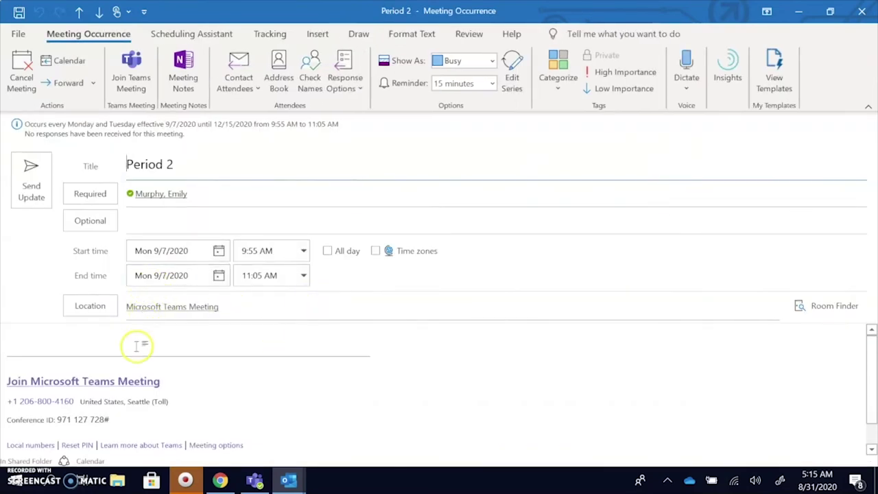
pyautogui.click(81, 384)
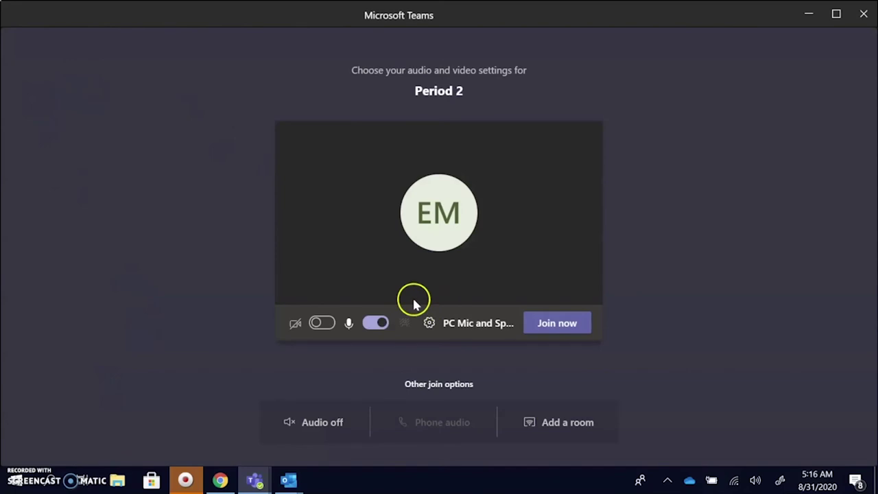
# Mute the microphone, turn the camera on, and join the Period 2 meeting.
pyautogui.click(374, 327)
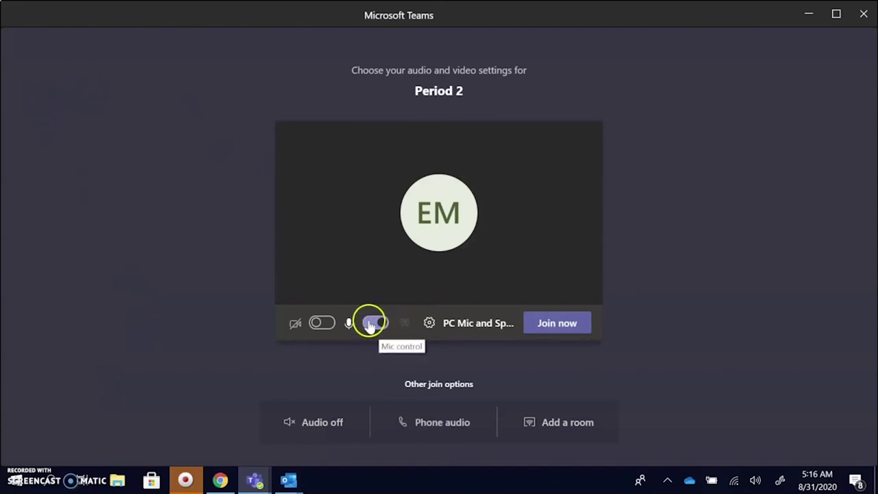
pyautogui.click(324, 321)
pyautogui.click(547, 330)
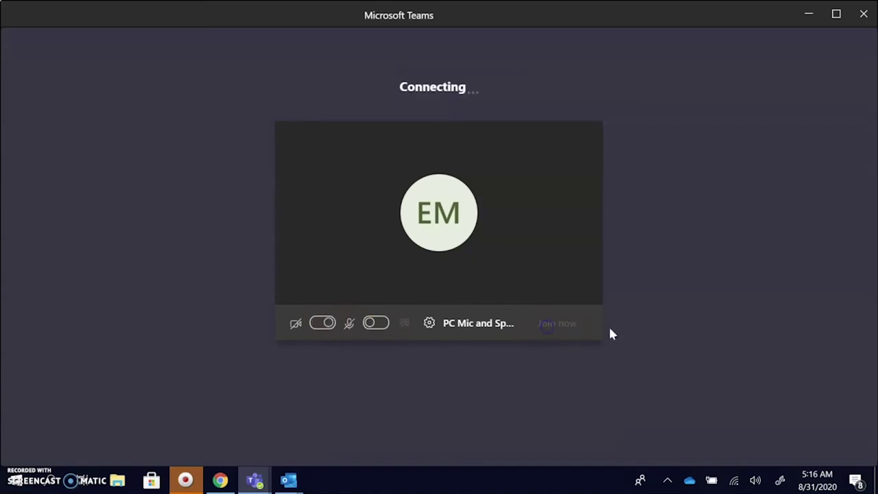